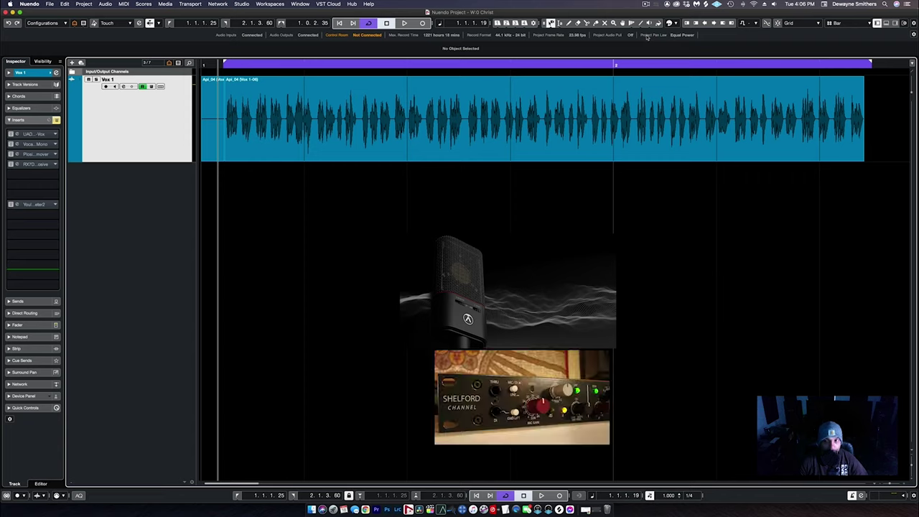
- Play back the unprocessed Vox 1 recording and turn off cycle looping
key("space")
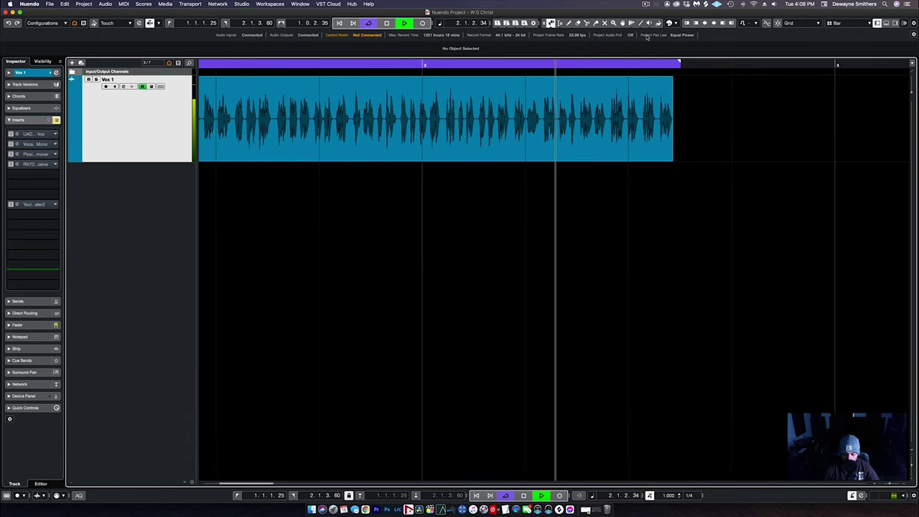
key("slash")
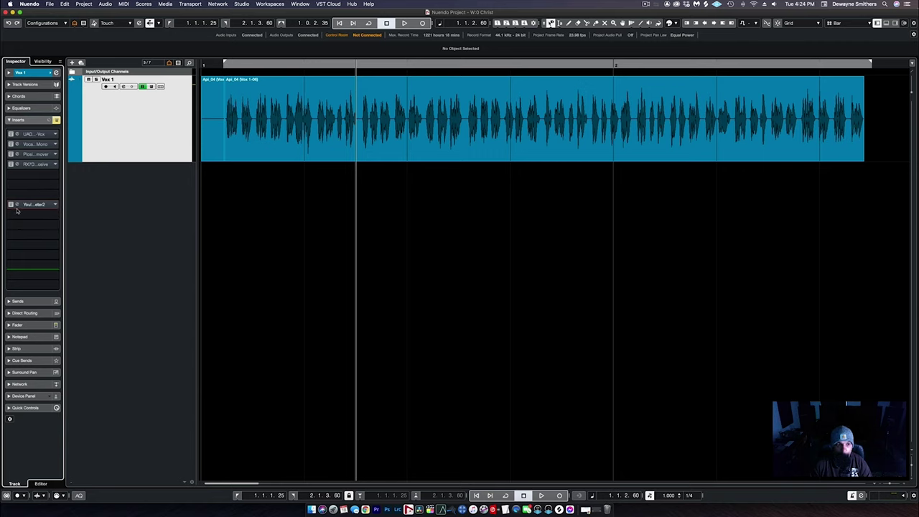
- Open the Youlean Loudness Meter on Vox 1, clear its measurements and play the vocal to measure its loudness
left_click(30, 205)
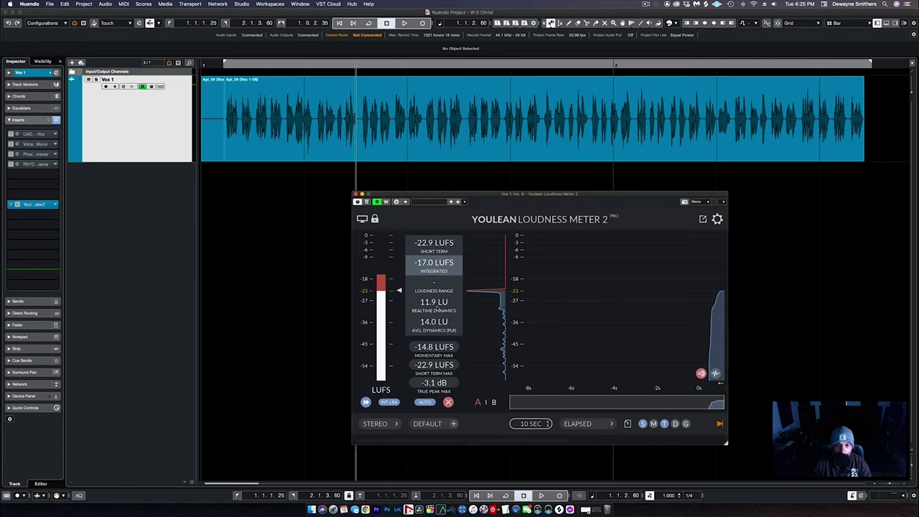
left_click(448, 402)
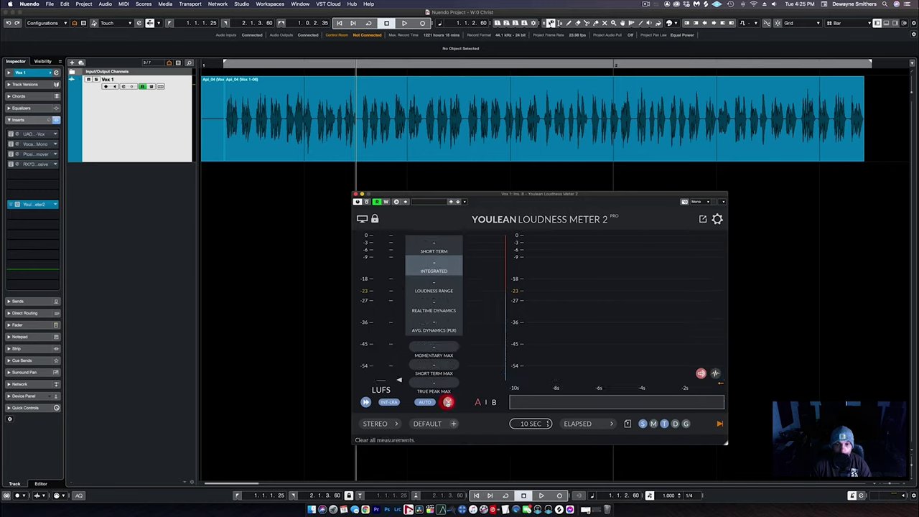
key("space")
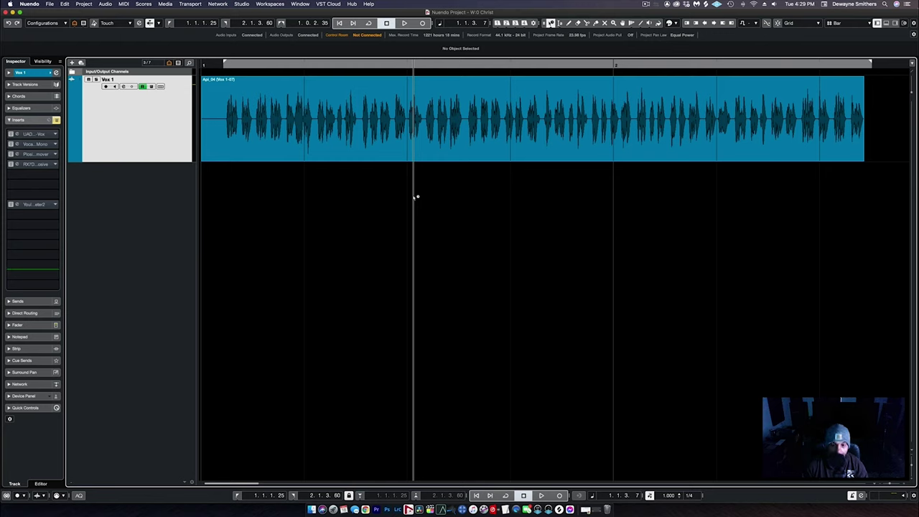
- Send the Vox 1 clip to iZotope RX 7 for repair with the RX 7 Connect plug-in, discarding the unsaved earlier Nuendo 1 clip
left_click(340, 139)
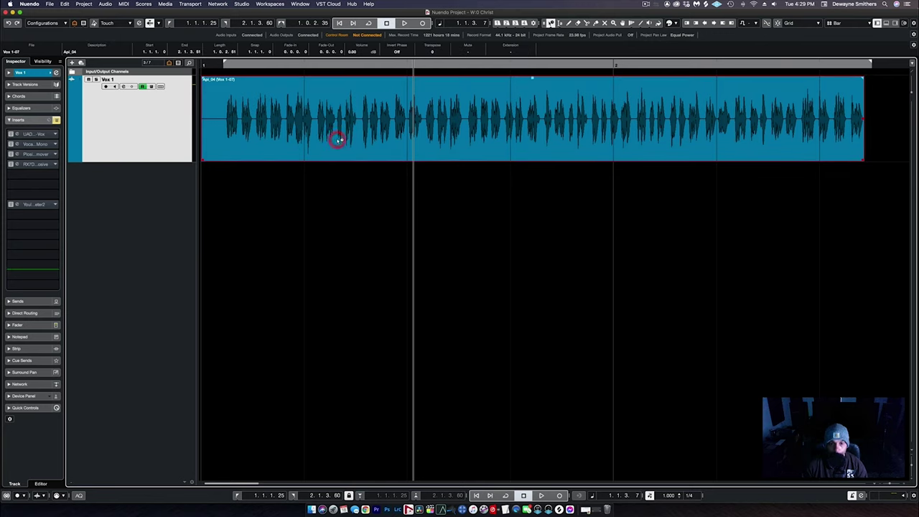
right_click(337, 140)
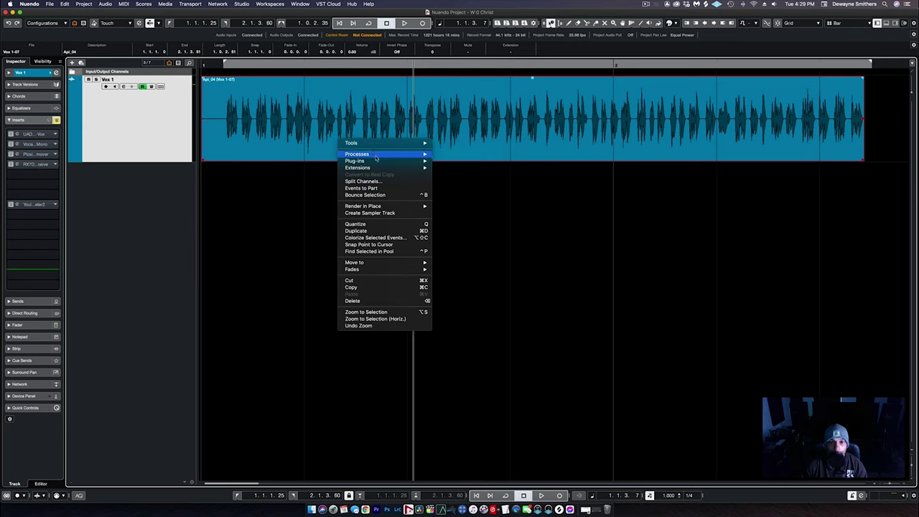
mouse_move(402, 161)
mouse_move(453, 161)
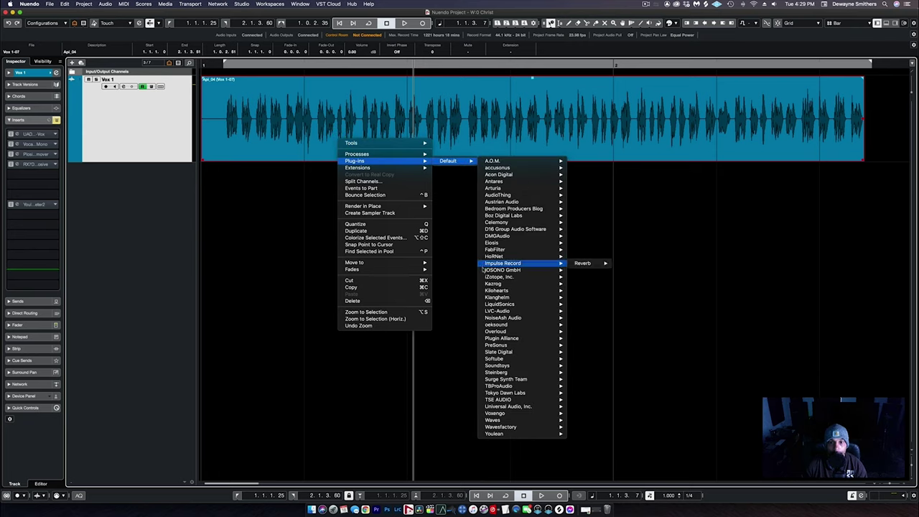
mouse_move(554, 279)
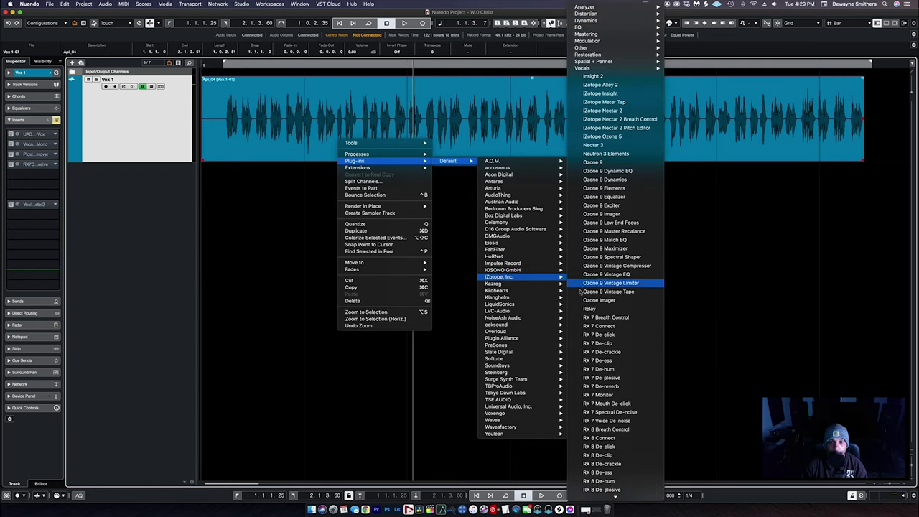
left_click(588, 326)
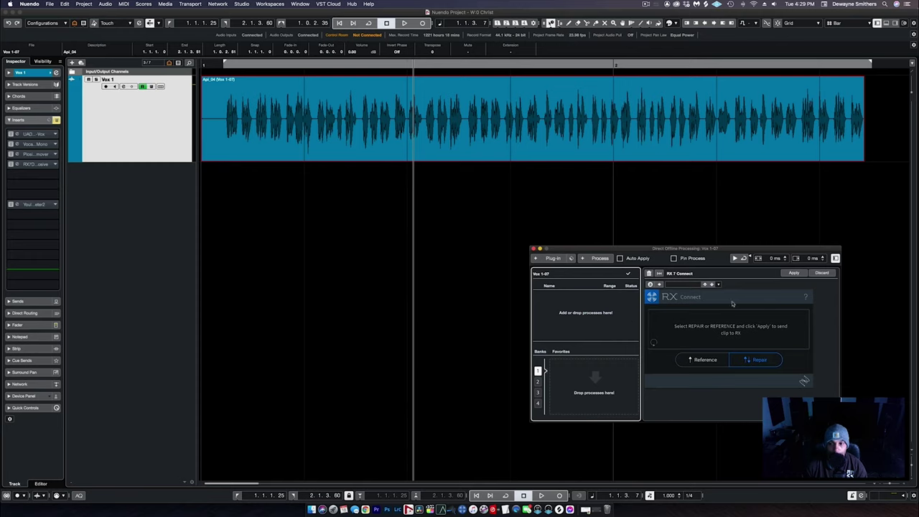
left_click(794, 274)
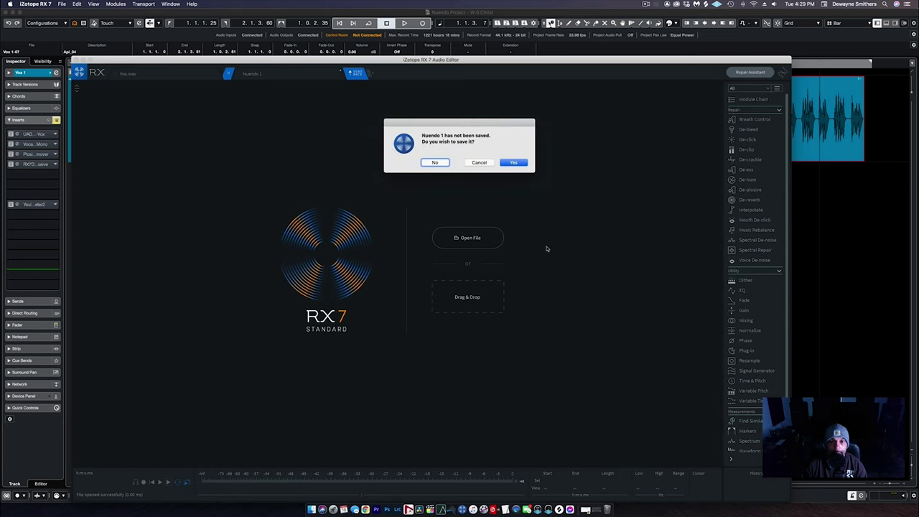
left_click(436, 163)
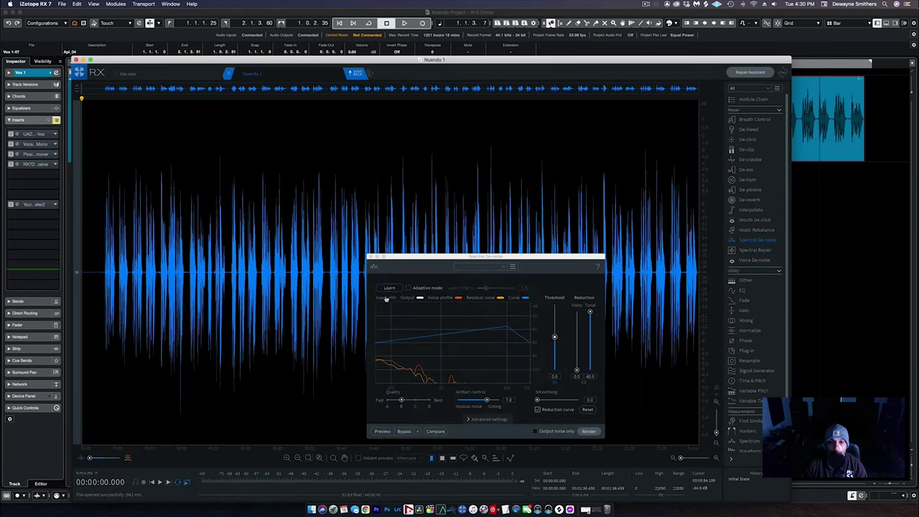
- Dismiss the leftover Spectral De-noise module and render Voice De-noise on the whole vocal clip
left_click(371, 257)
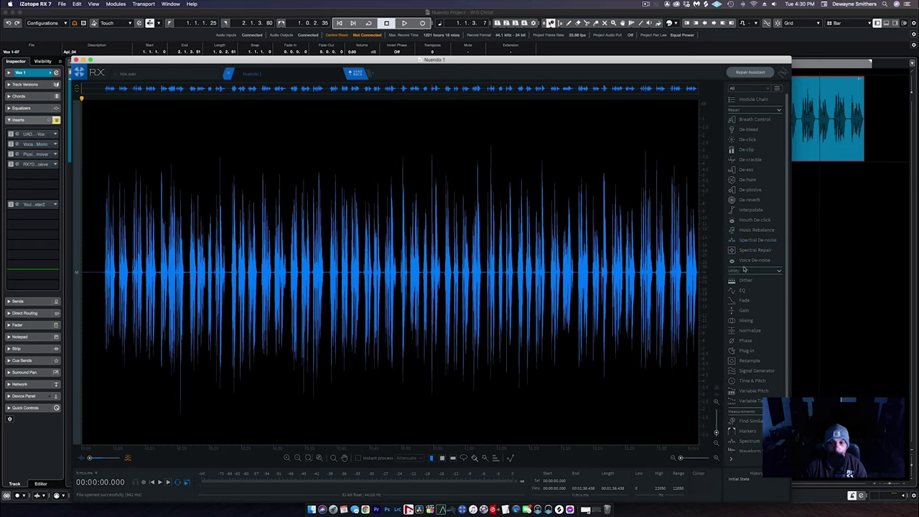
left_click(753, 260)
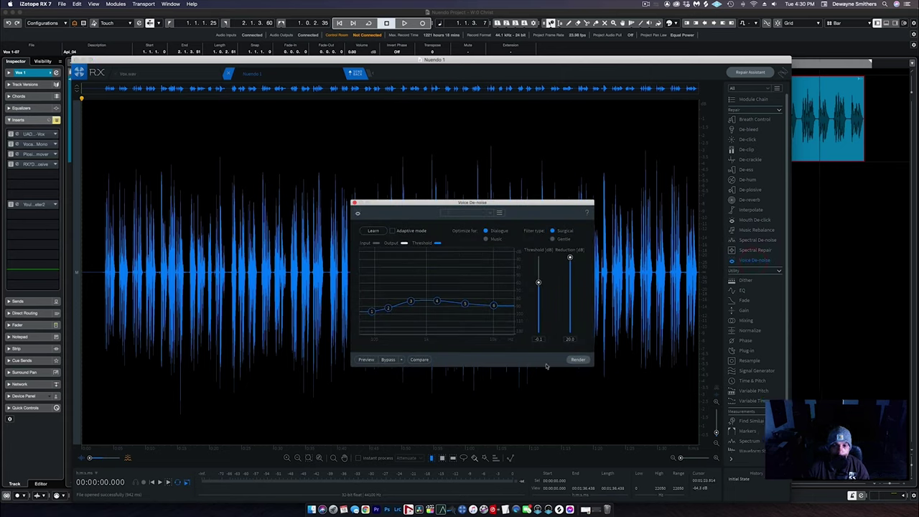
left_click(573, 361)
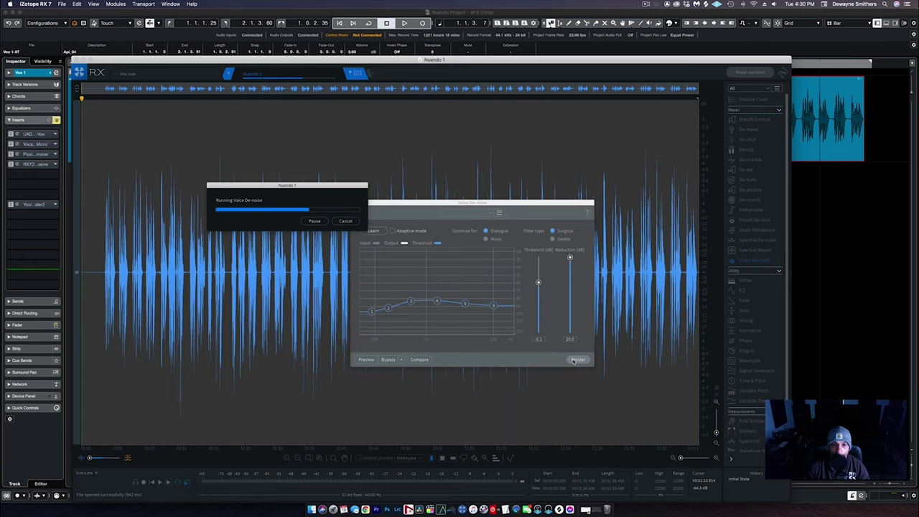
left_click(481, 406)
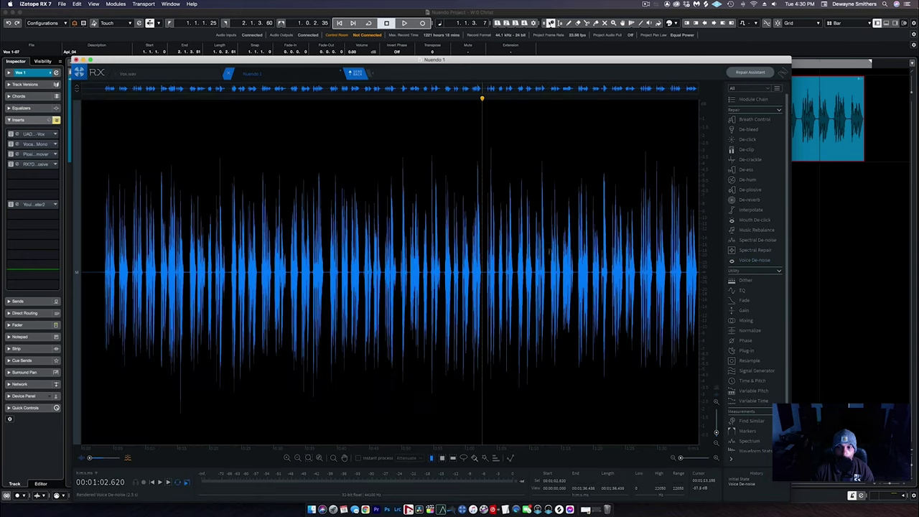
- Learn a Spectral De-noise profile from about the first 2.9 s of silence and render it over the whole clip
left_click(756, 242)
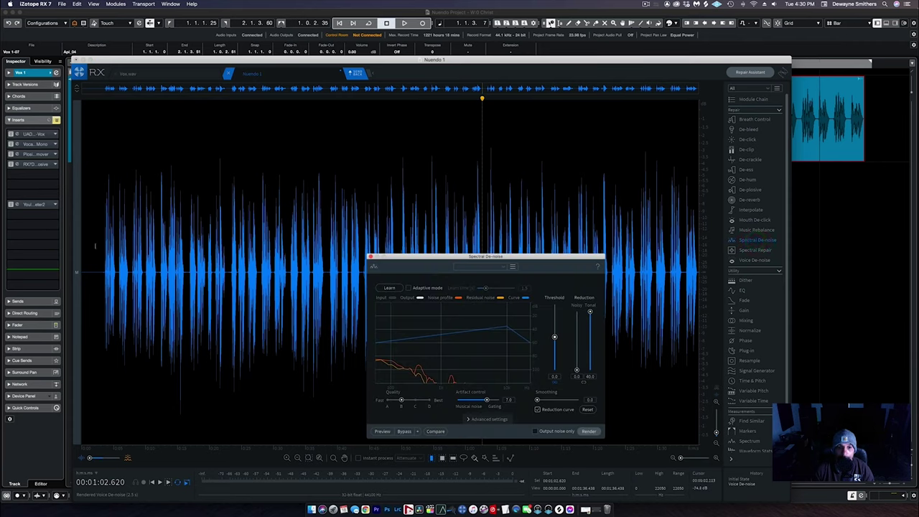
left_click_drag(100, 242, 78, 251)
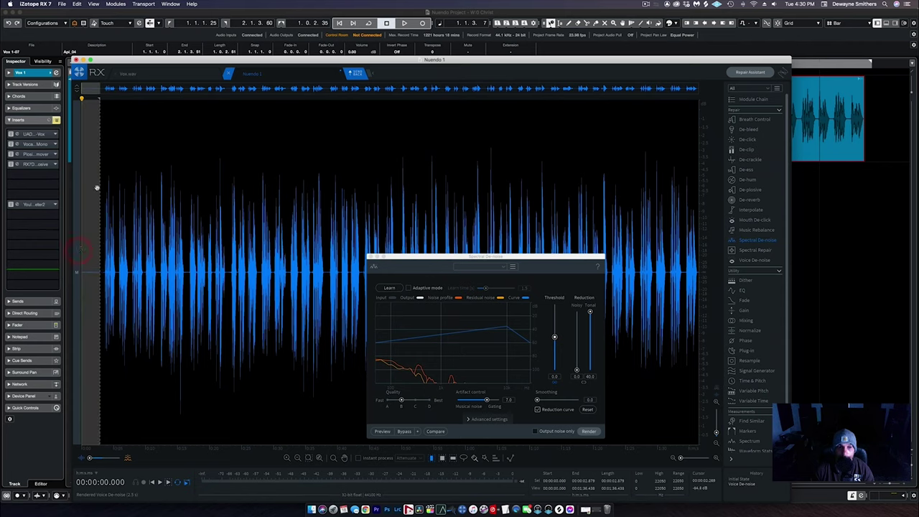
left_click(379, 288)
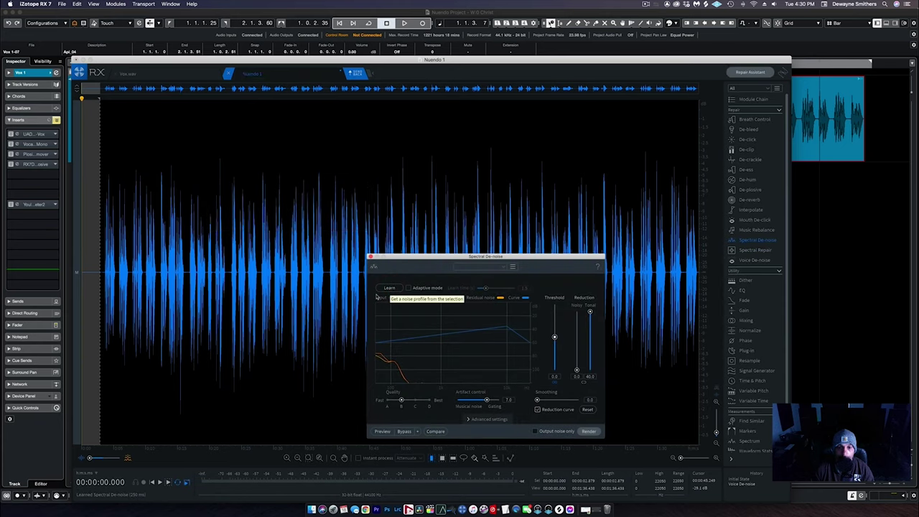
left_click(104, 324)
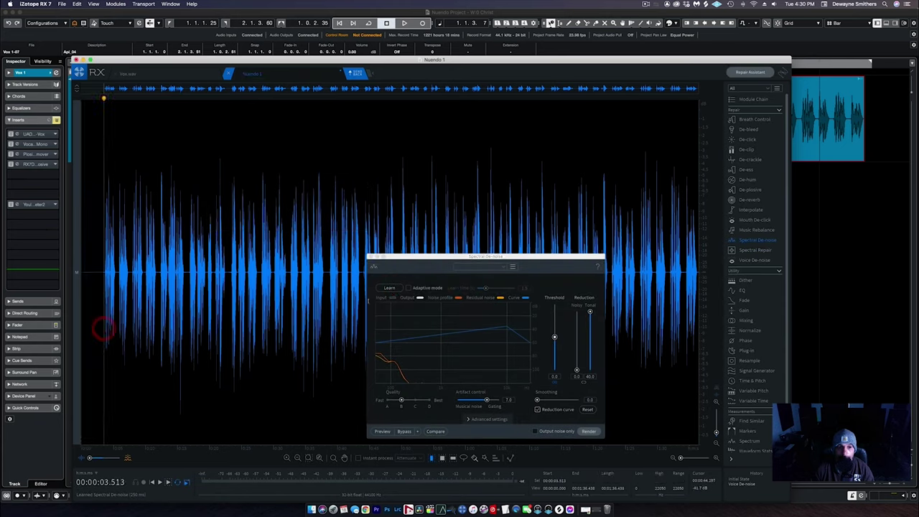
left_click(589, 432)
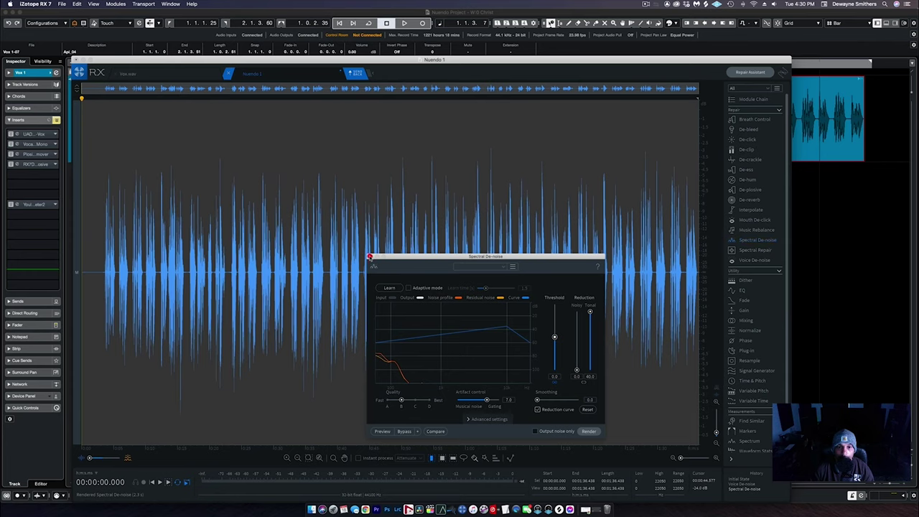
left_click(370, 257)
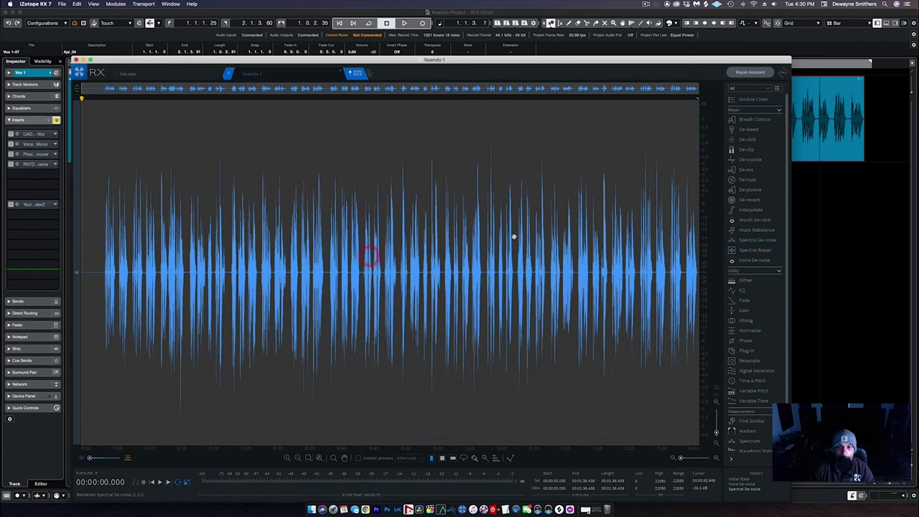
- Render Mouth De-click on the whole vocal with sensitivity 5.0 and click widening 5.0 ms, and close the module
left_click(765, 220)
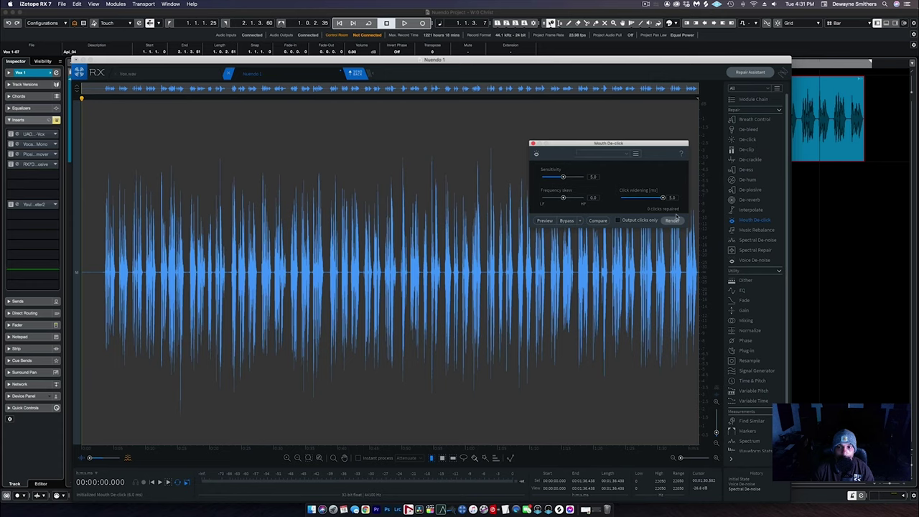
left_click(673, 221)
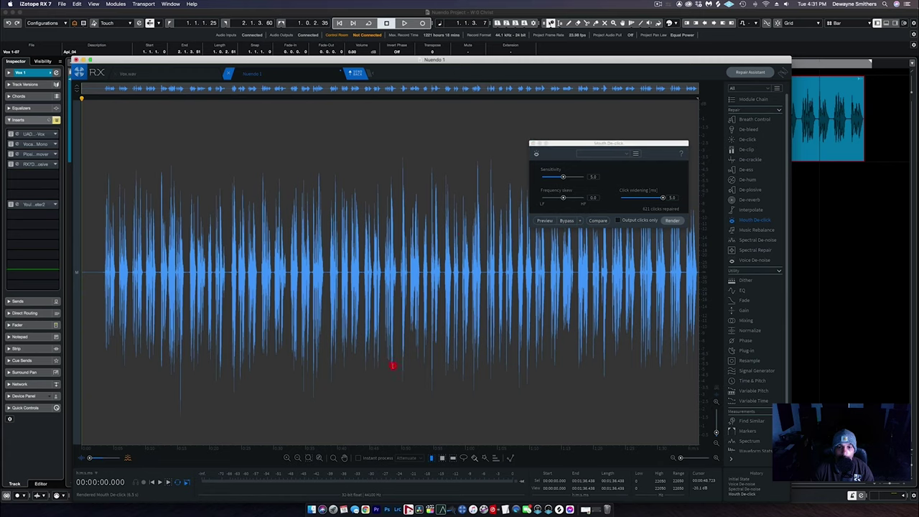
left_click(394, 366)
left_click(532, 143)
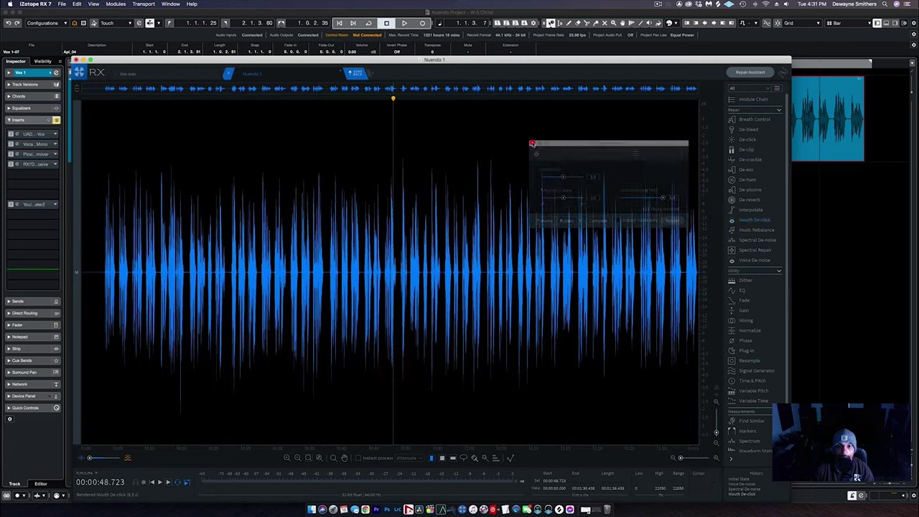
- Send the repaired clip back to Nuendo, apply the RX 7 Connect changes to Vox 1 and close the offline processing window
left_click(354, 74)
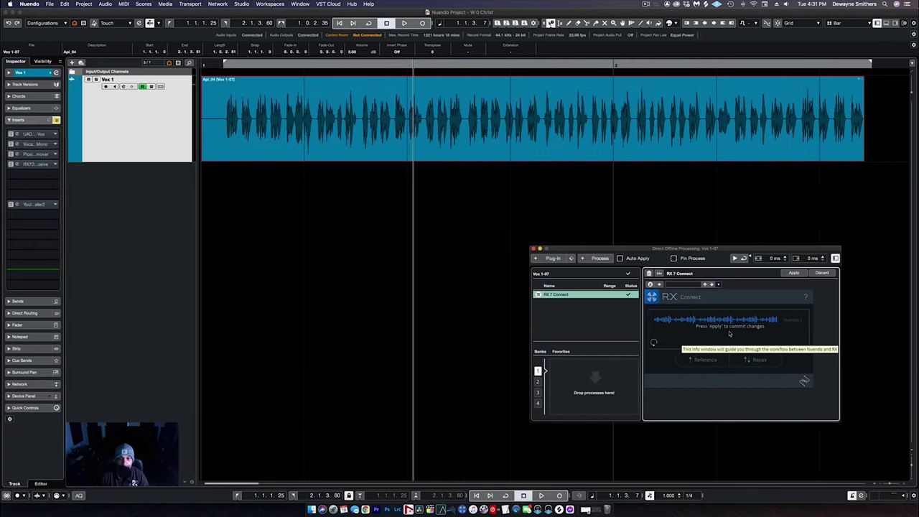
left_click(794, 273)
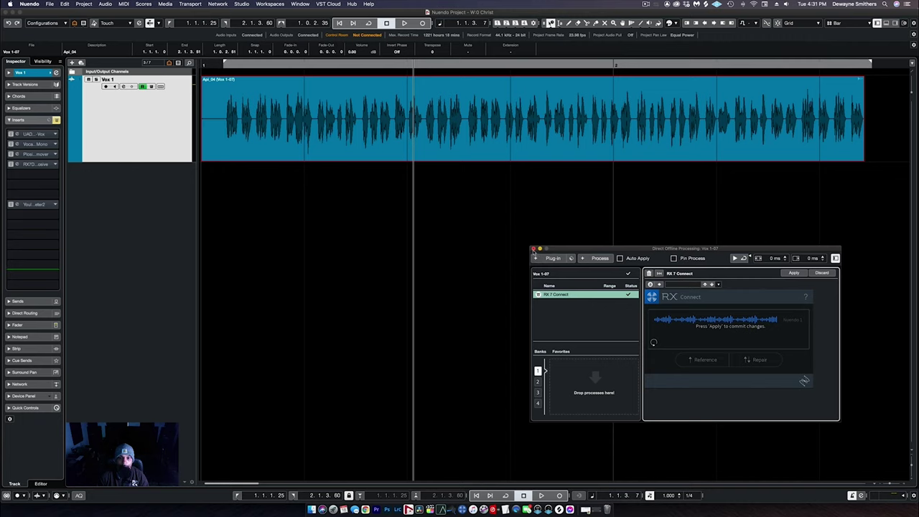
left_click(533, 249)
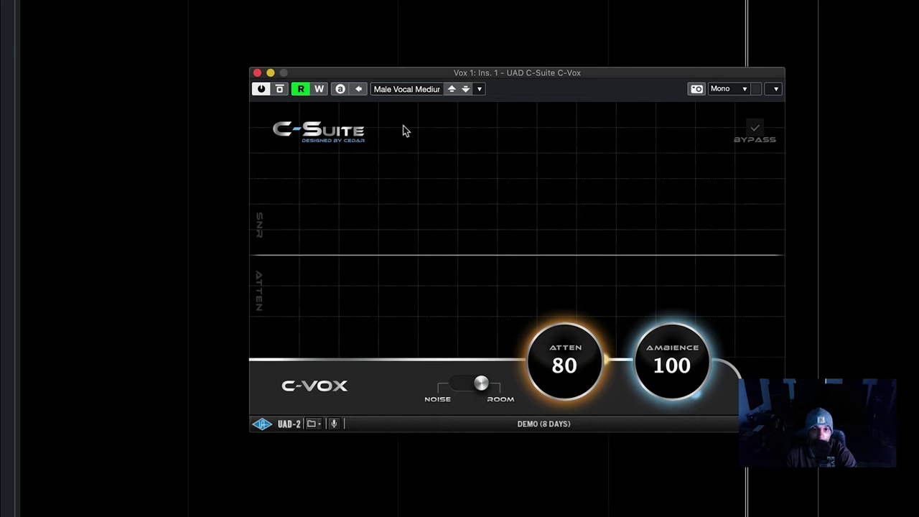
- Choose the Male Vocal Medium Room preset in C-Vox, compare the playing vocal with the plug-in bypassed and active, and leave it active
left_click(399, 88)
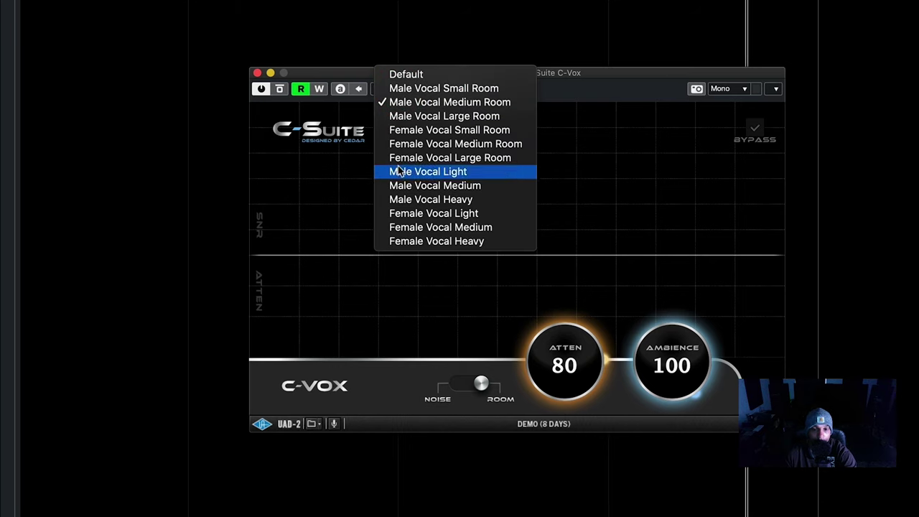
left_click(400, 103)
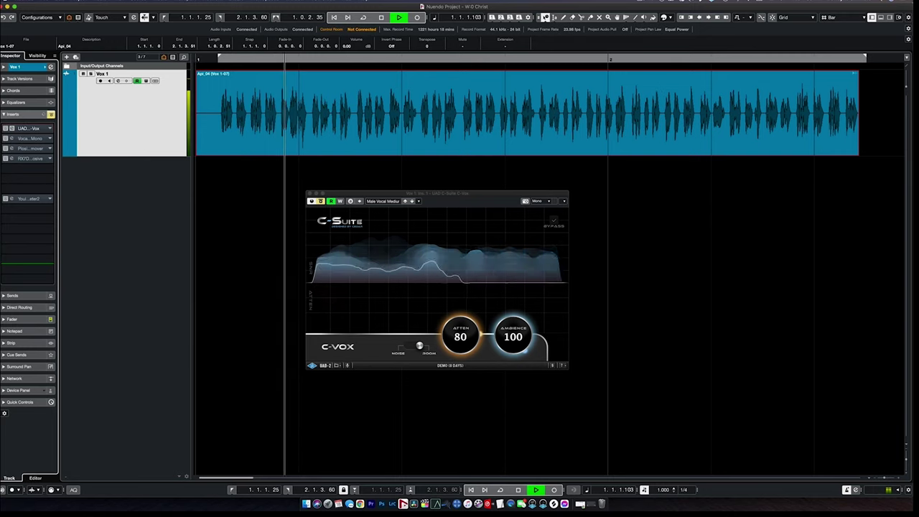
left_click(10, 128)
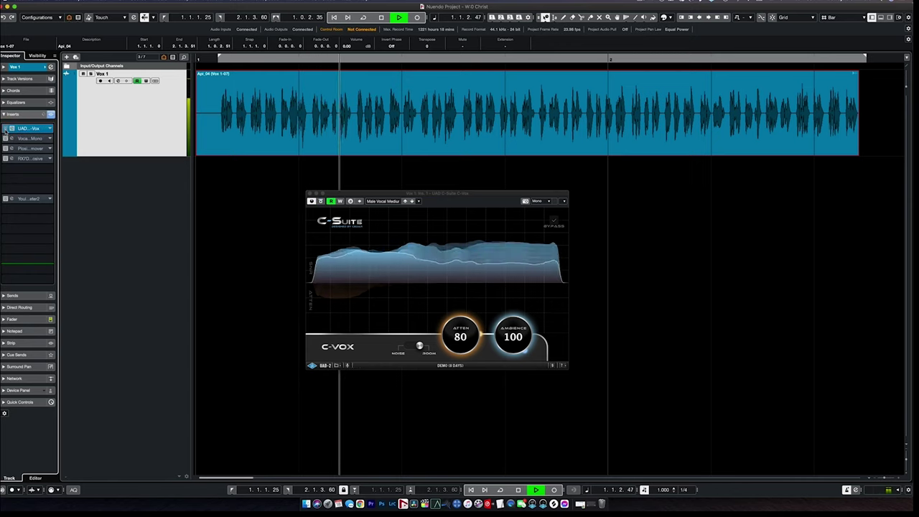
left_click(6, 128)
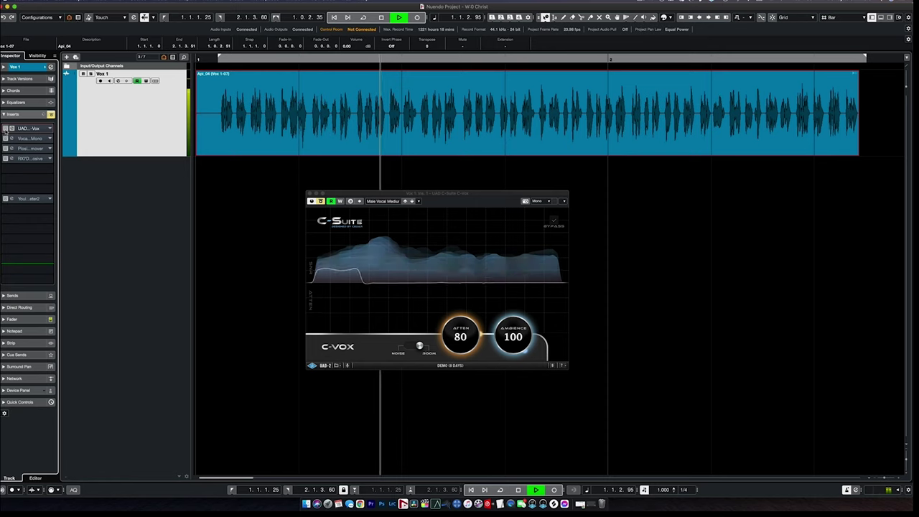
left_click(6, 128)
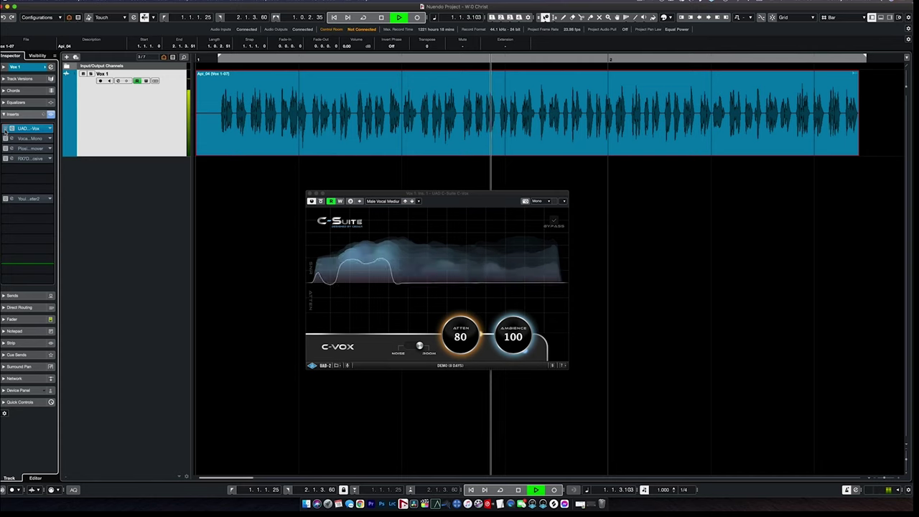
left_click(6, 128)
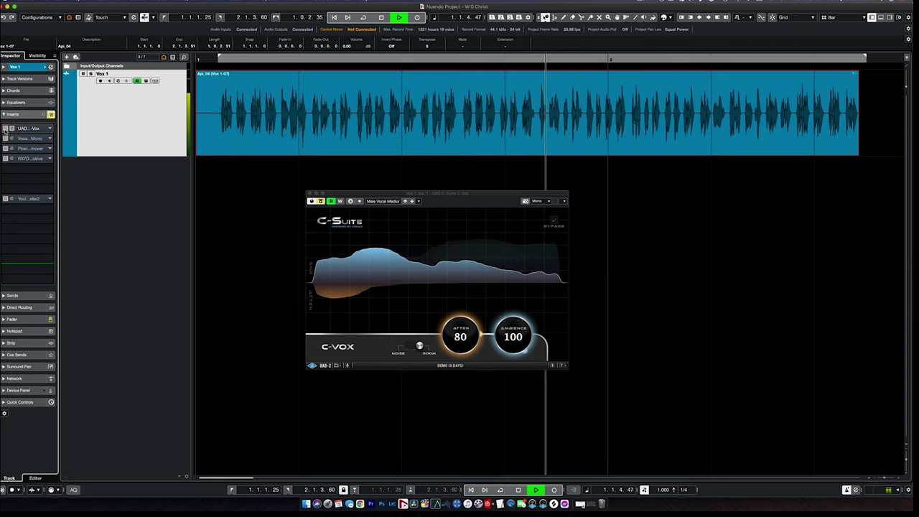
left_click(6, 128)
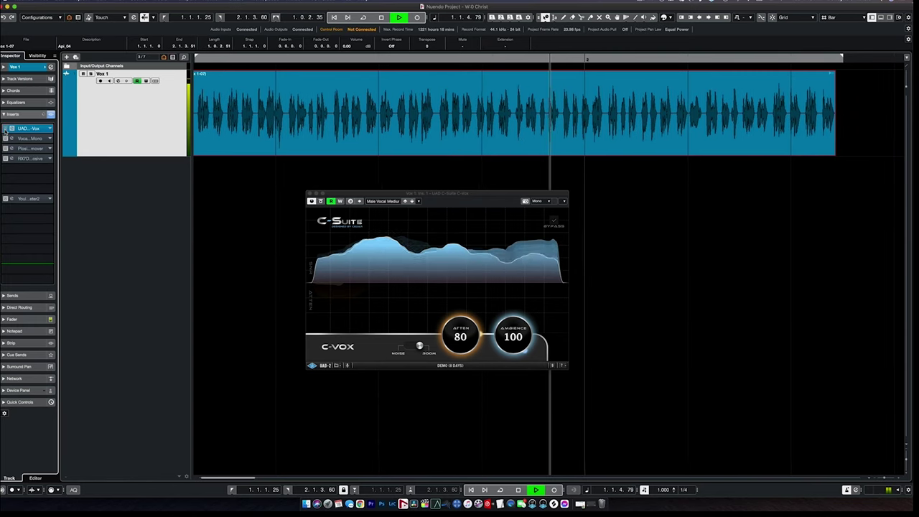
key("space")
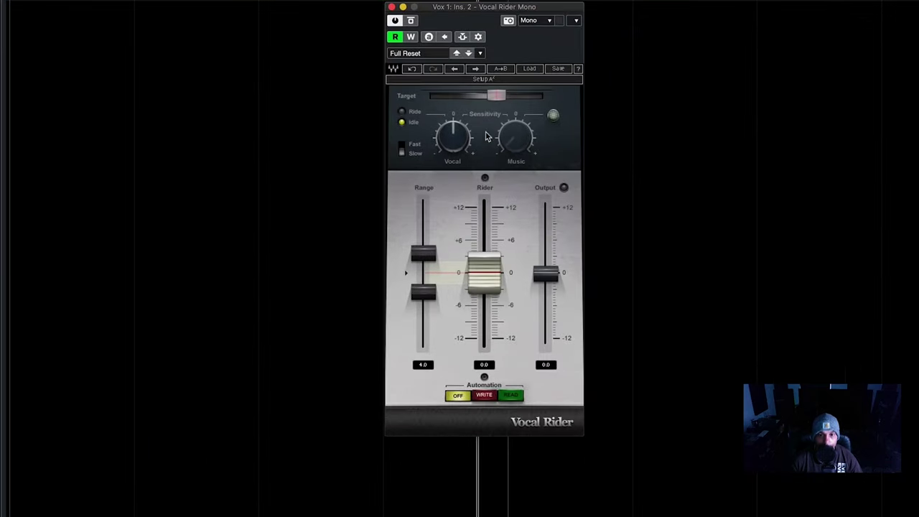
- Examine Vocal Rider's target and range controls and play the vocal to watch the rider fader respond
mouse_move(497, 95)
mouse_move(423, 258)
mouse_move(423, 291)
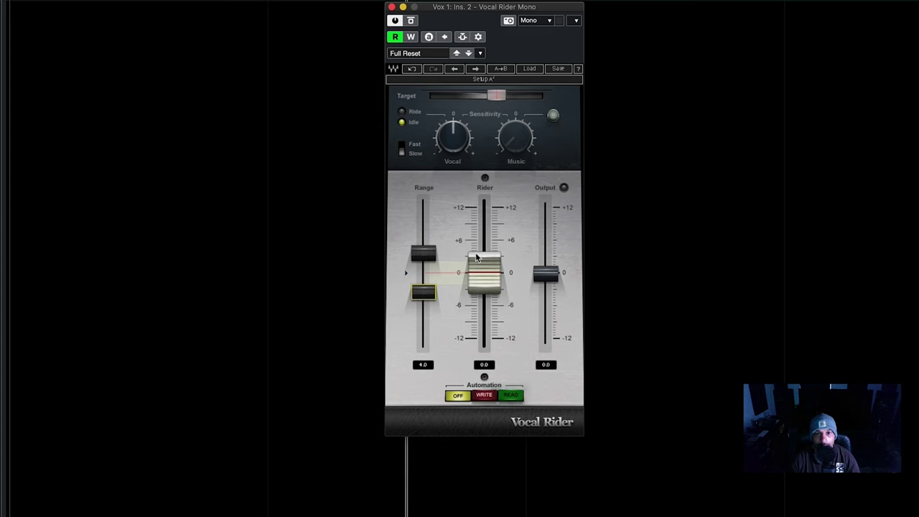
key("space")
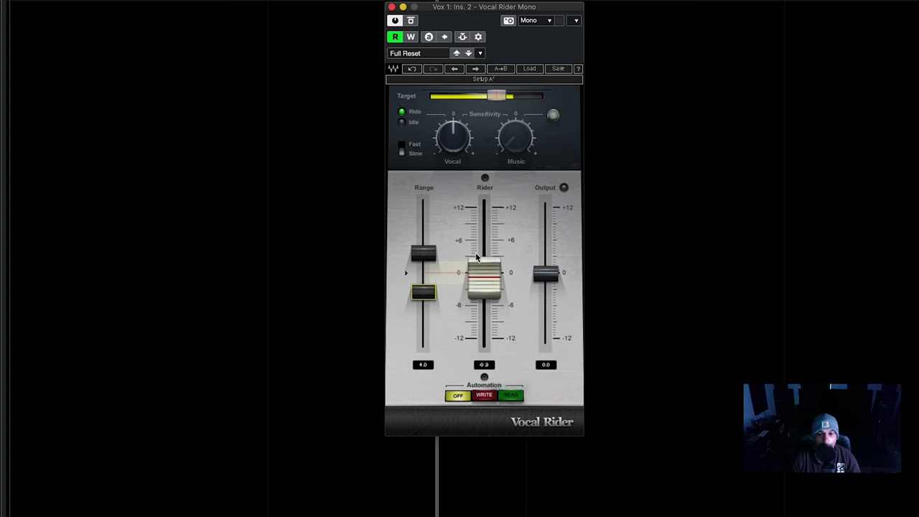